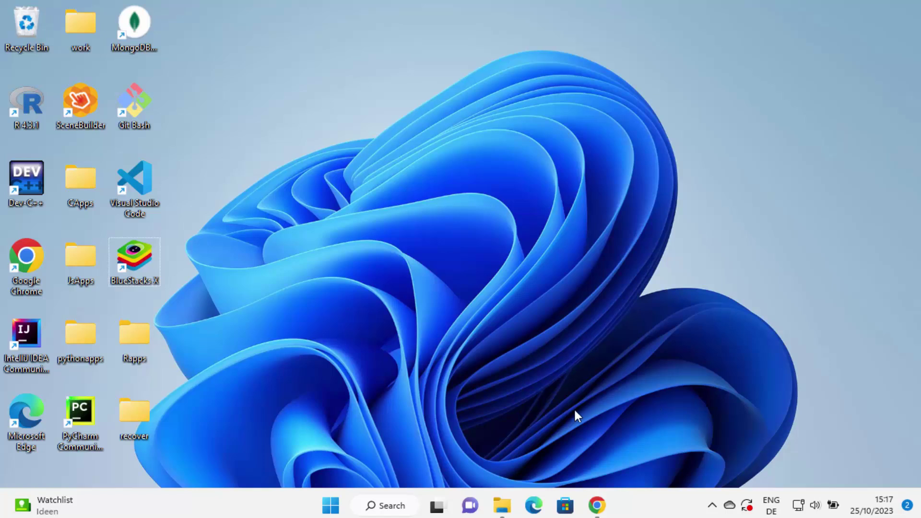
Open the Windows Search panel from the taskbar Search button.
{"action": "left_click", "coordinate": [394, 506]}
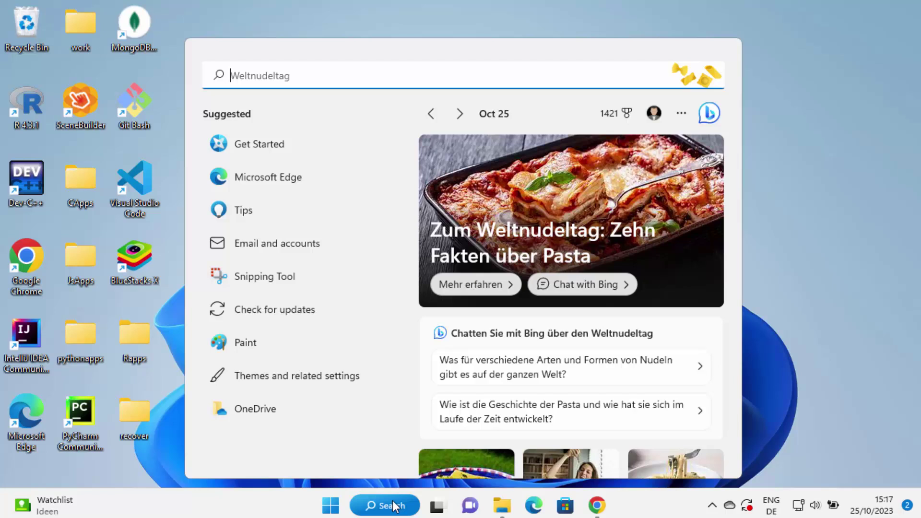
{"action": "type", "text": "cmd"}
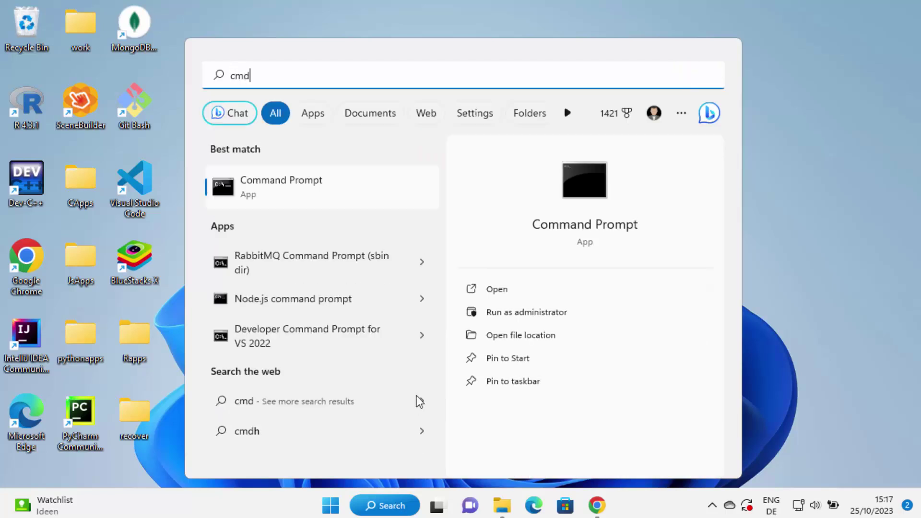
Launch Command Prompt and run java --version, which reports java 17.0.1 LTS.
{"action": "left_click", "coordinate": [300, 202]}
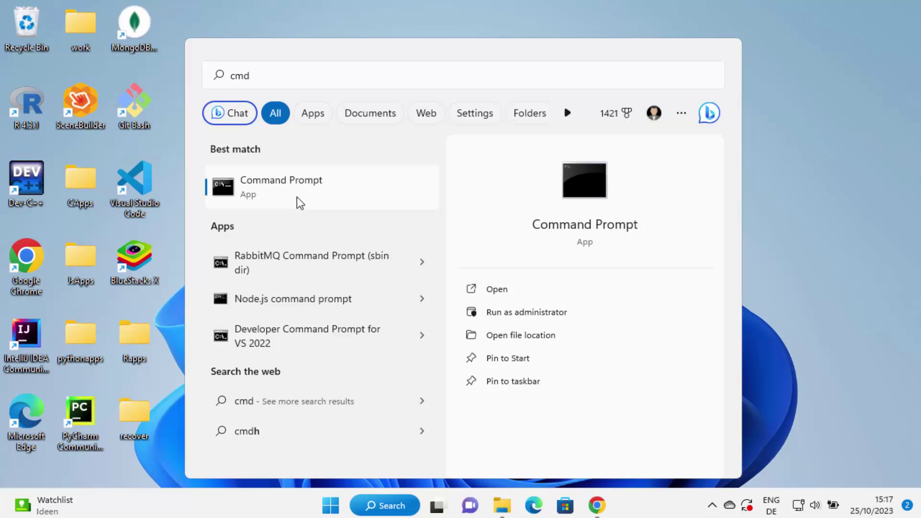
{"action": "left_click", "coordinate": [302, 199]}
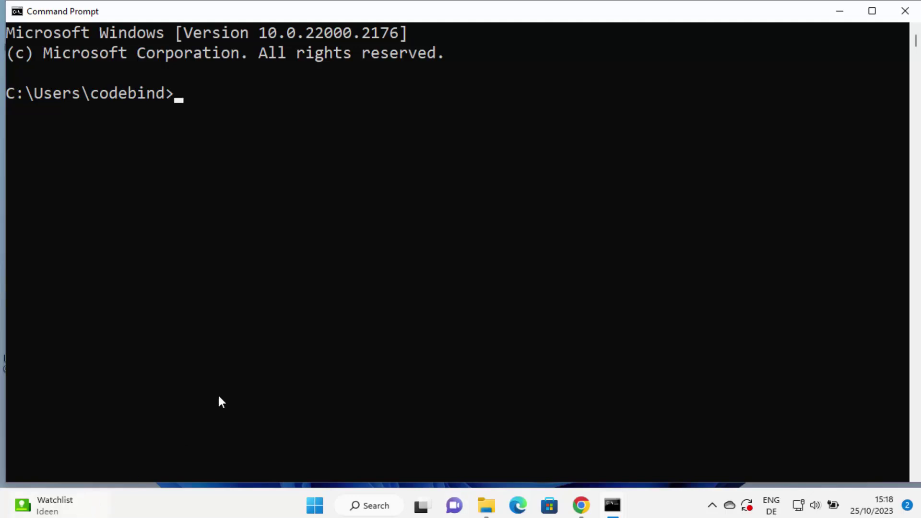
{"action": "left_click", "coordinate": [310, 294]}
{"action": "type", "text": "java "}
{"action": "type", "text": "--vers"}
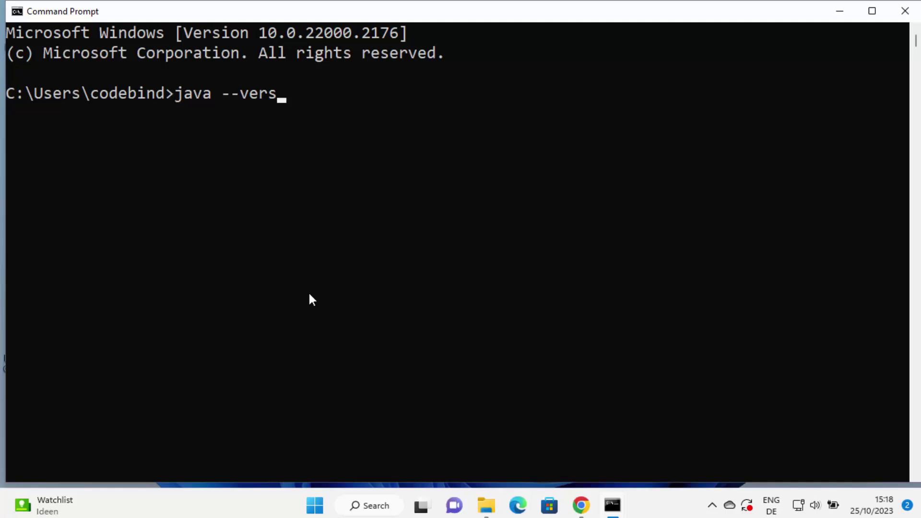
{"action": "type", "text": "ion"}
{"action": "key", "text": "Return"}
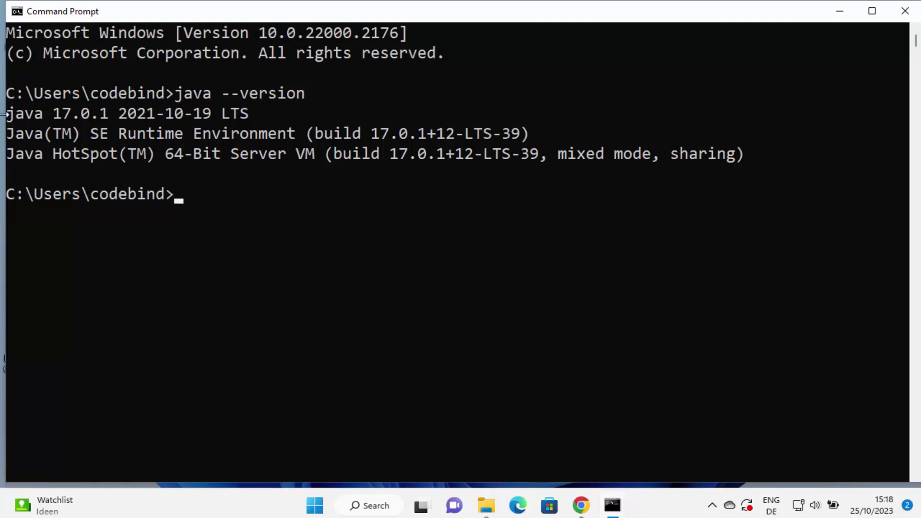
{"action": "left_click_drag", "start_coordinate": [6, 114], "coordinate": [31, 110]}
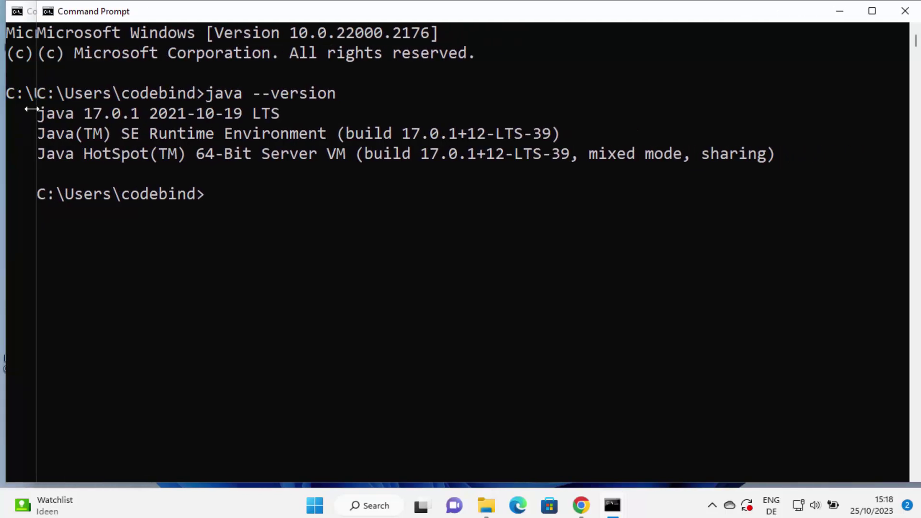
{"action": "left_click_drag", "start_coordinate": [31, 110], "coordinate": [5, 114]}
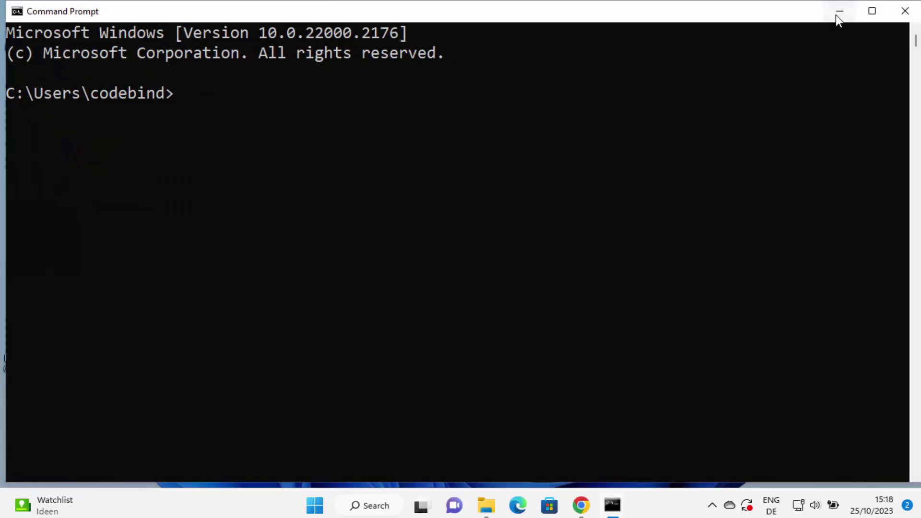
Minimize Command Prompt and open Control Panel from search, keeping the Category view.
{"action": "left_click", "coordinate": [837, 15]}
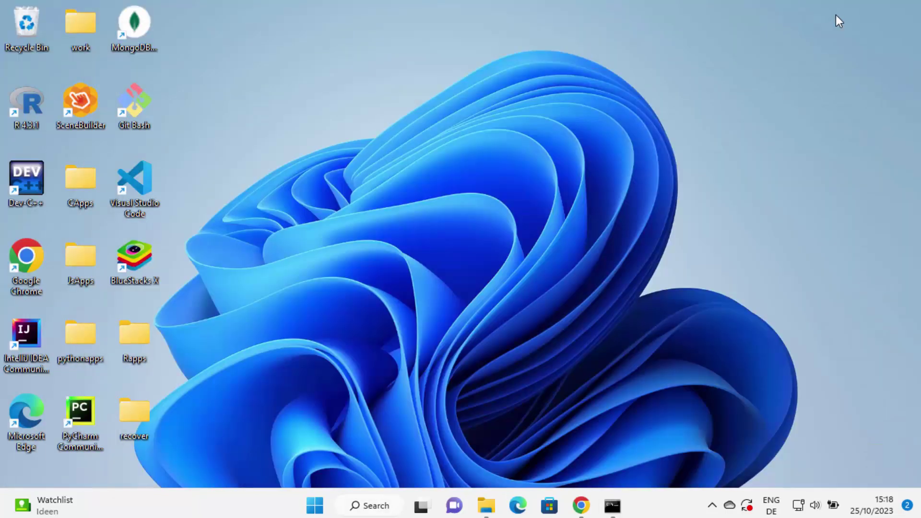
{"action": "left_click", "coordinate": [382, 510]}
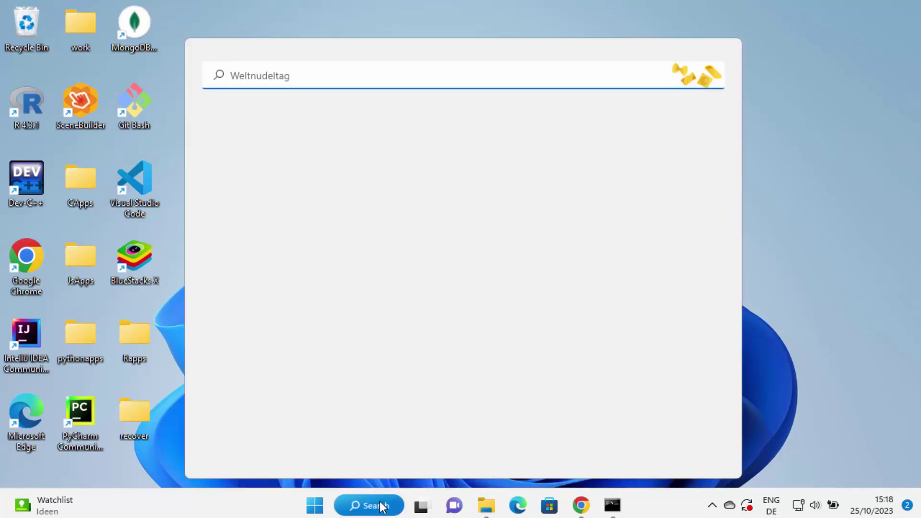
{"action": "type", "text": "con"}
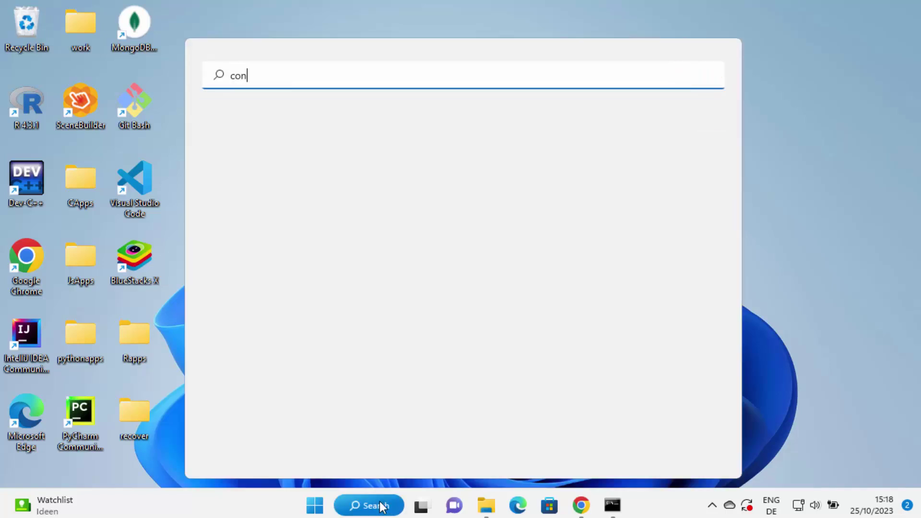
{"action": "type", "text": "trol p"}
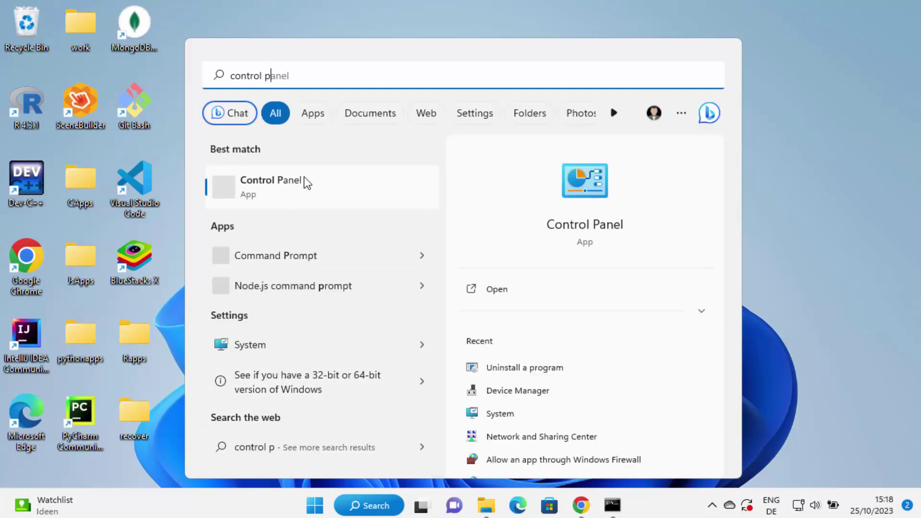
{"action": "left_click", "coordinate": [326, 200]}
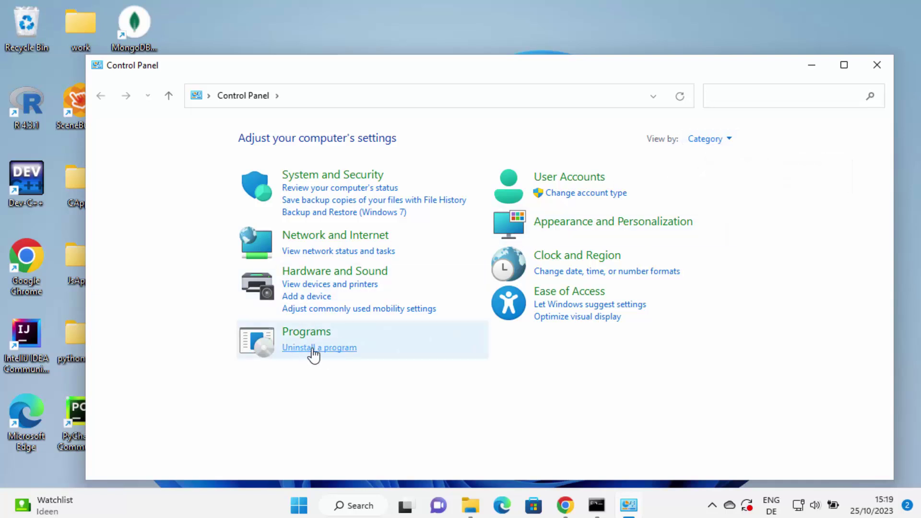
{"action": "left_click", "coordinate": [723, 140]}
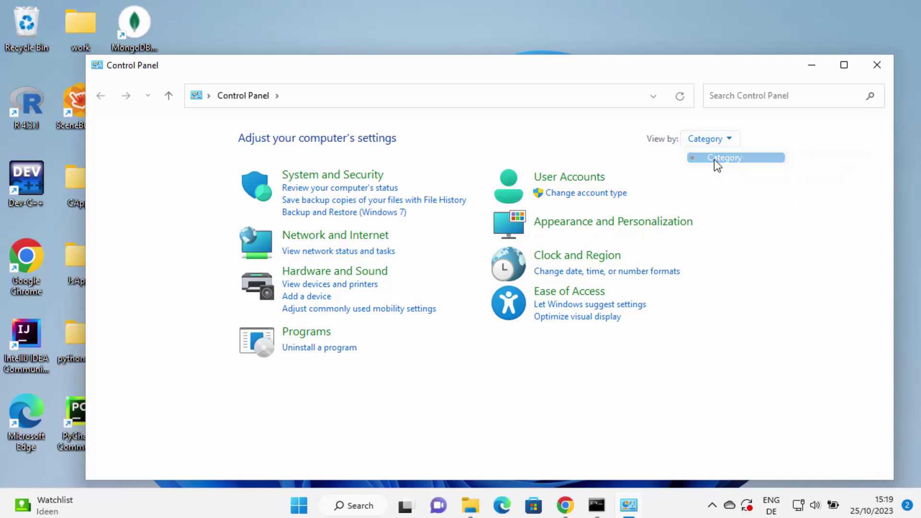
{"action": "left_click", "coordinate": [716, 161]}
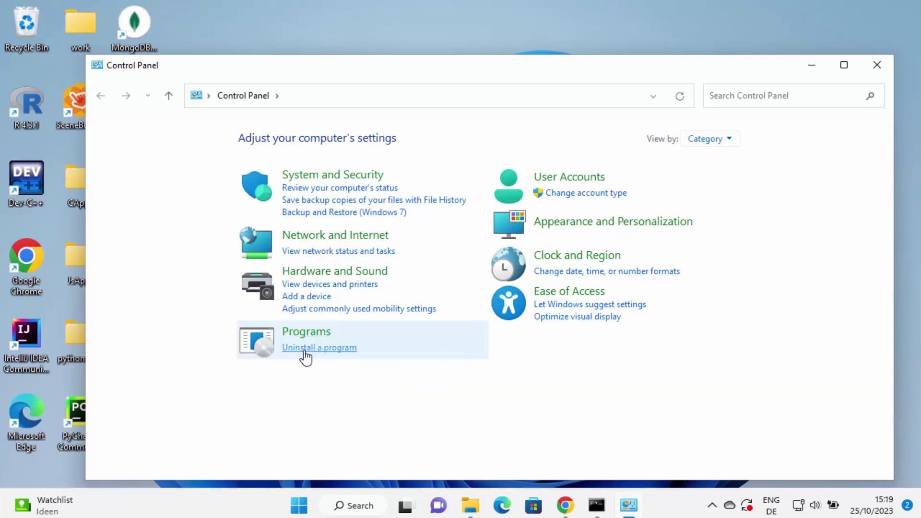
Sort installed programs by Name, select Java SE Development Kit 17.0.1, and maximize the window.
{"action": "left_click", "coordinate": [325, 348]}
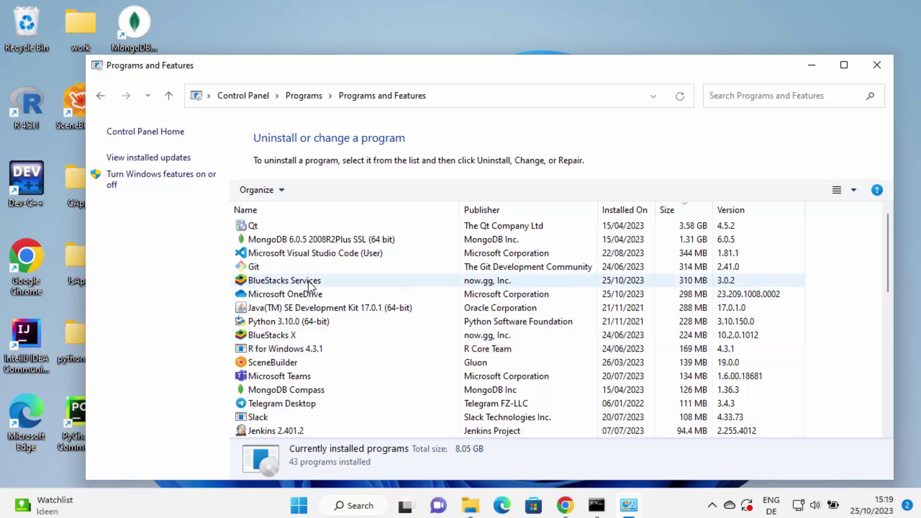
{"action": "scroll", "coordinate": [309, 281], "scroll_direction": "down", "scroll_amount": 2}
{"action": "scroll", "coordinate": [309, 282], "scroll_direction": "down", "scroll_amount": 1}
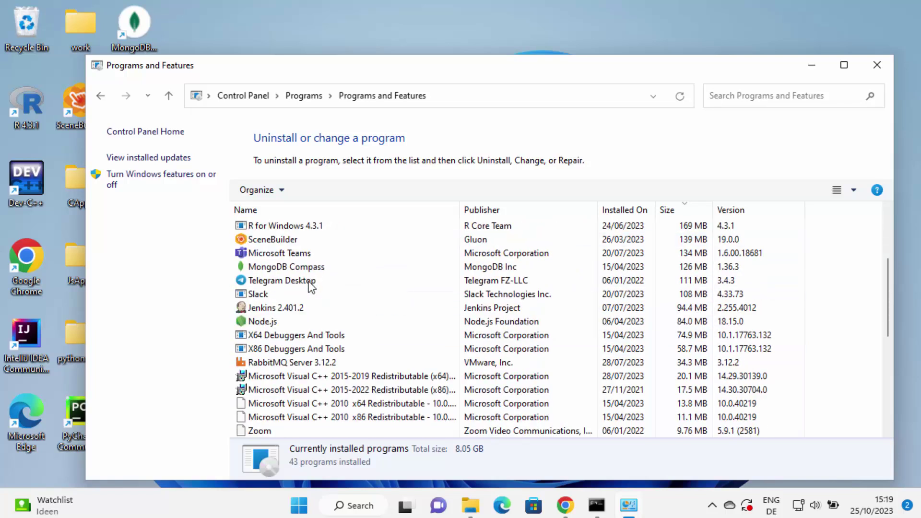
{"action": "scroll", "coordinate": [309, 281], "scroll_direction": "up", "scroll_amount": 1}
{"action": "scroll", "coordinate": [309, 281], "scroll_direction": "up", "scroll_amount": 2}
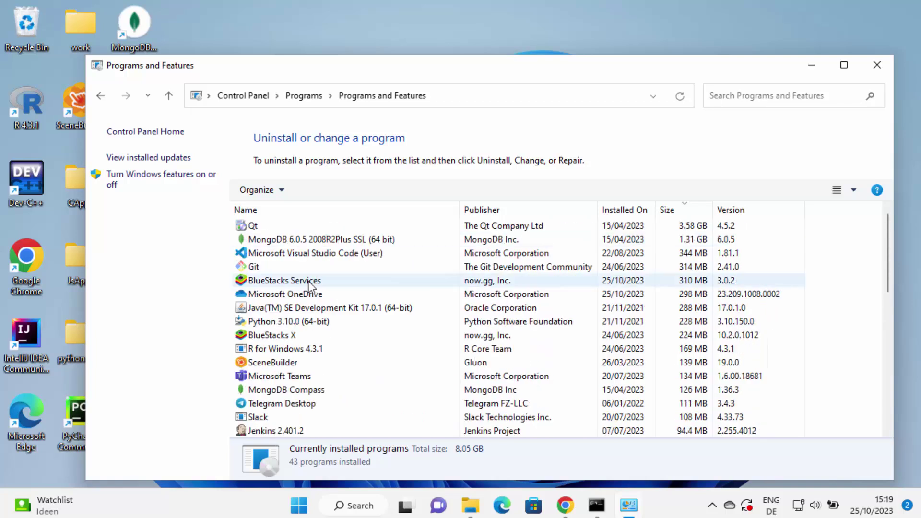
{"action": "left_click", "coordinate": [288, 213]}
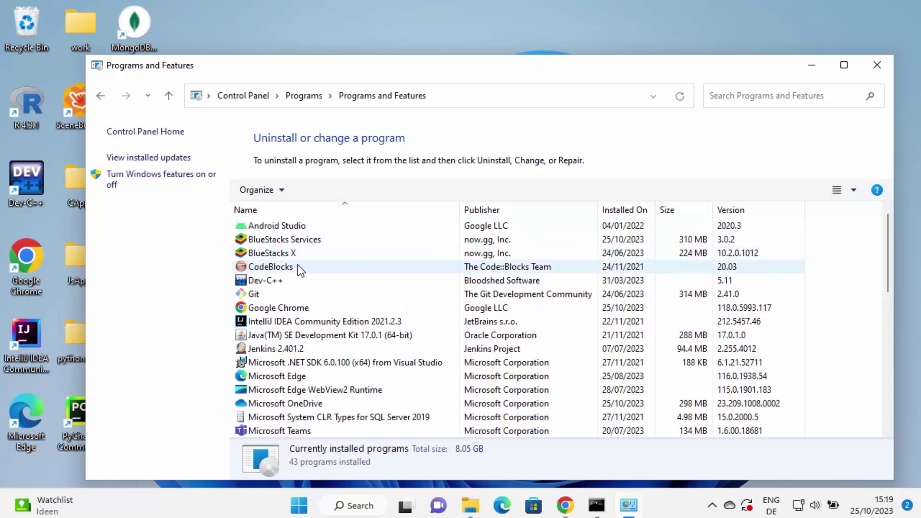
{"action": "scroll", "coordinate": [298, 264], "scroll_direction": "down", "scroll_amount": 2}
{"action": "scroll", "coordinate": [297, 264], "scroll_direction": "down", "scroll_amount": 2}
{"action": "scroll", "coordinate": [297, 264], "scroll_direction": "down", "scroll_amount": 2}
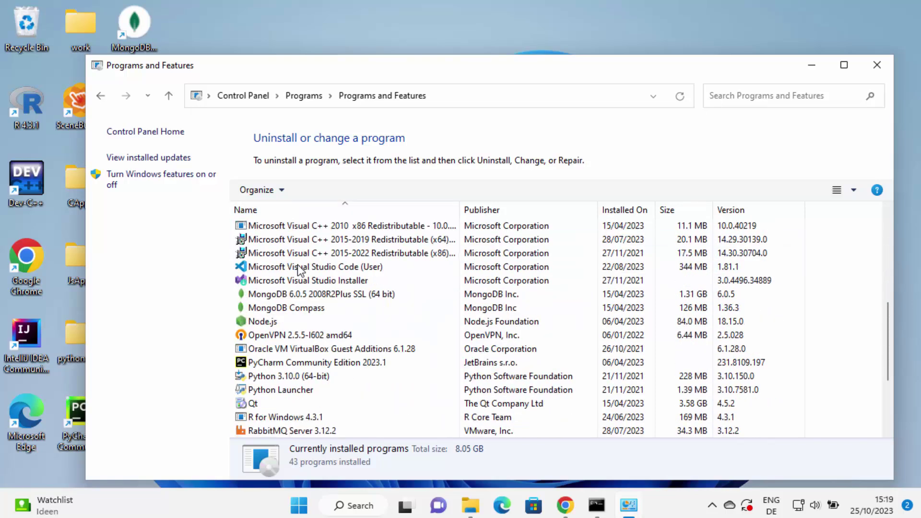
{"action": "scroll", "coordinate": [297, 265], "scroll_direction": "up", "scroll_amount": 2}
{"action": "scroll", "coordinate": [298, 268], "scroll_direction": "up", "scroll_amount": 1}
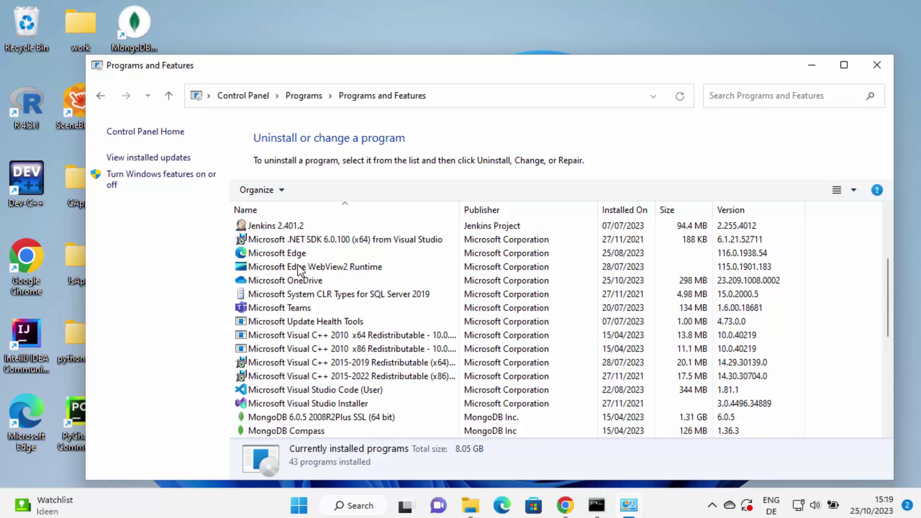
{"action": "scroll", "coordinate": [299, 269], "scroll_direction": "up", "scroll_amount": 1}
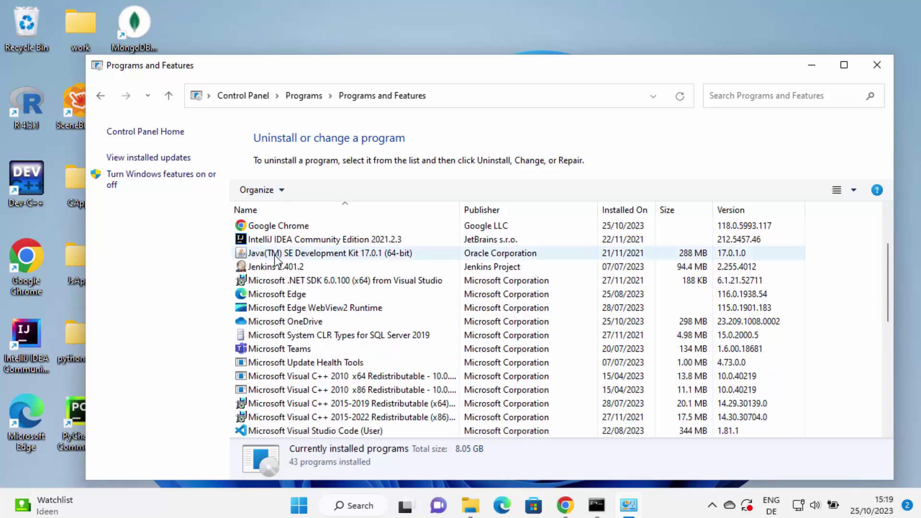
{"action": "left_click", "coordinate": [295, 255]}
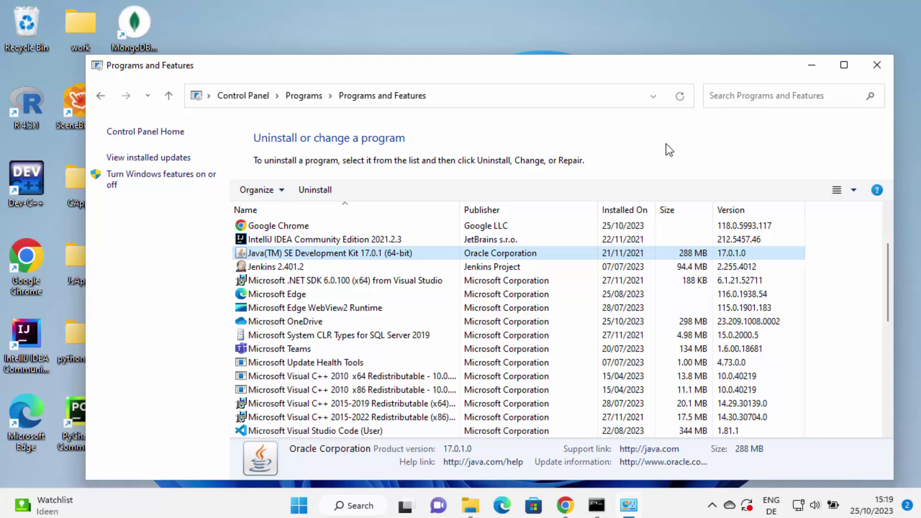
{"action": "left_click", "coordinate": [845, 65]}
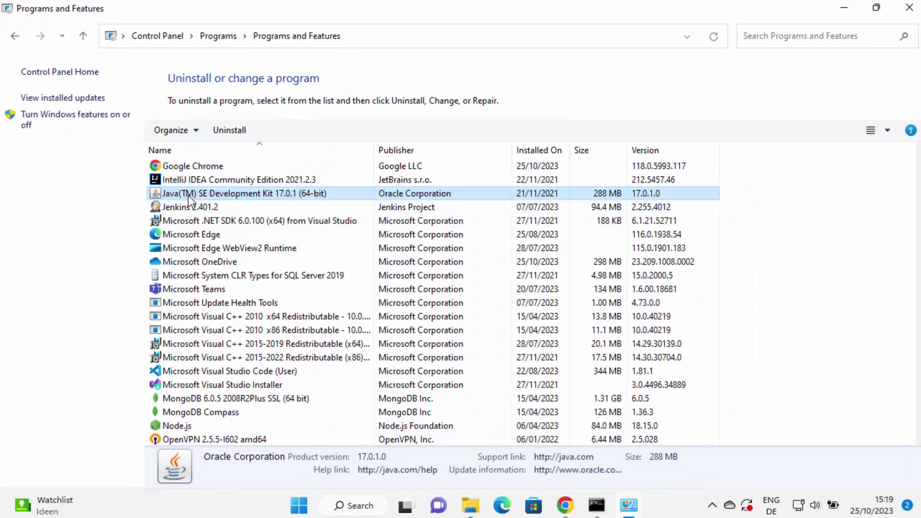
Uninstall Java(TM) SE Development Kit 17.0.1 (64-bit), confirming the removal with Yes.
{"action": "right_click", "coordinate": [220, 201]}
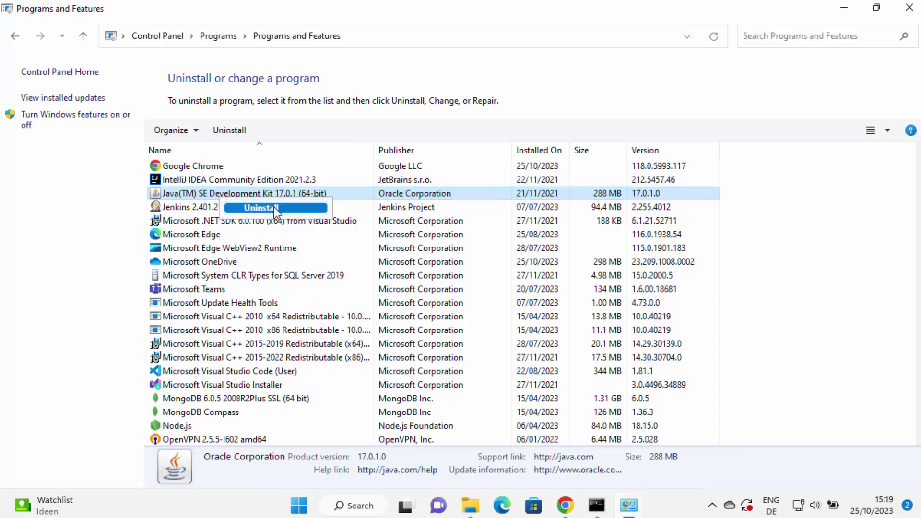
{"action": "left_click", "coordinate": [205, 197]}
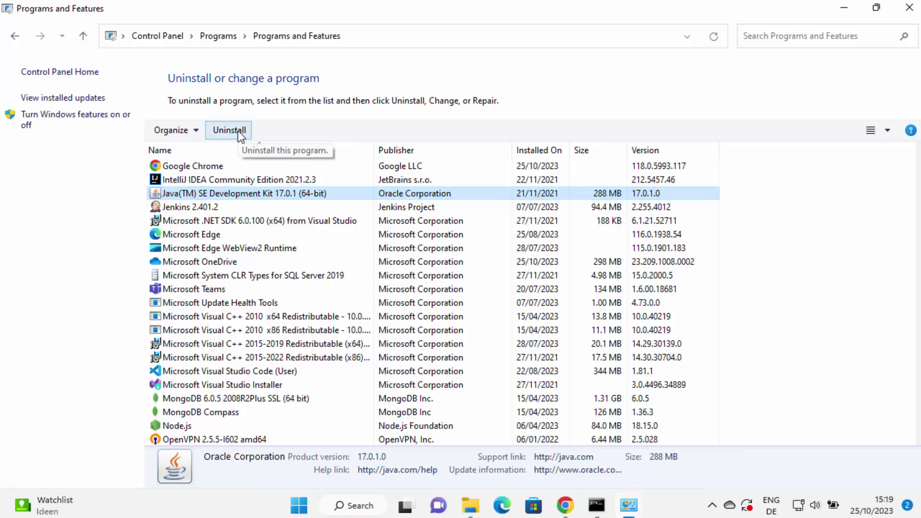
{"action": "left_click", "coordinate": [240, 134]}
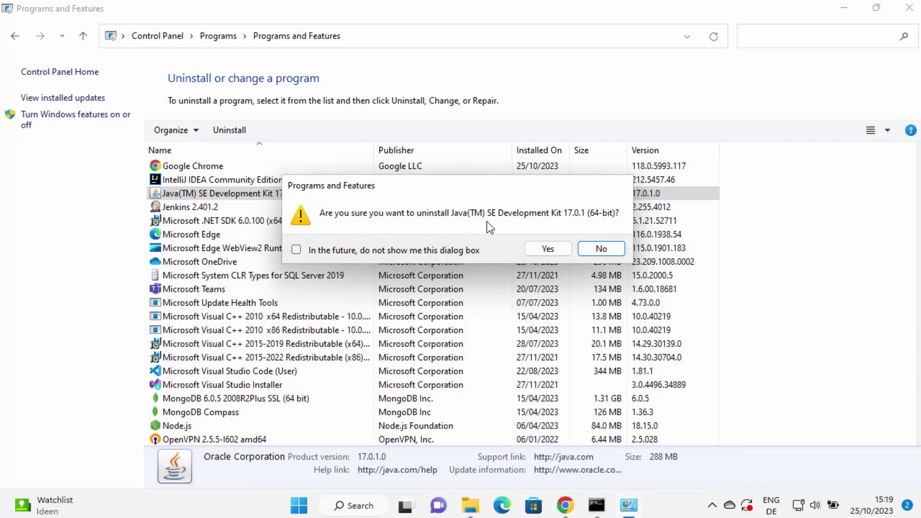
{"action": "left_click", "coordinate": [542, 255]}
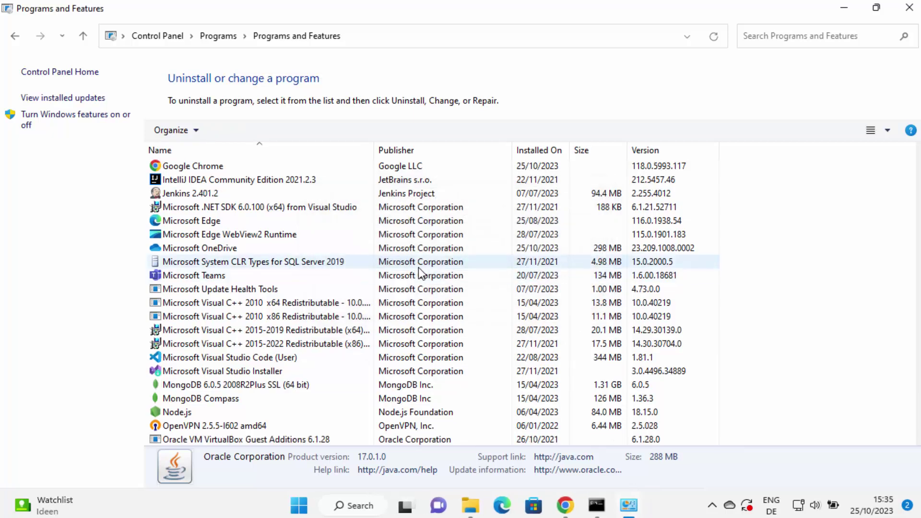
{"action": "scroll", "coordinate": [256, 263], "scroll_direction": "up", "scroll_amount": 1}
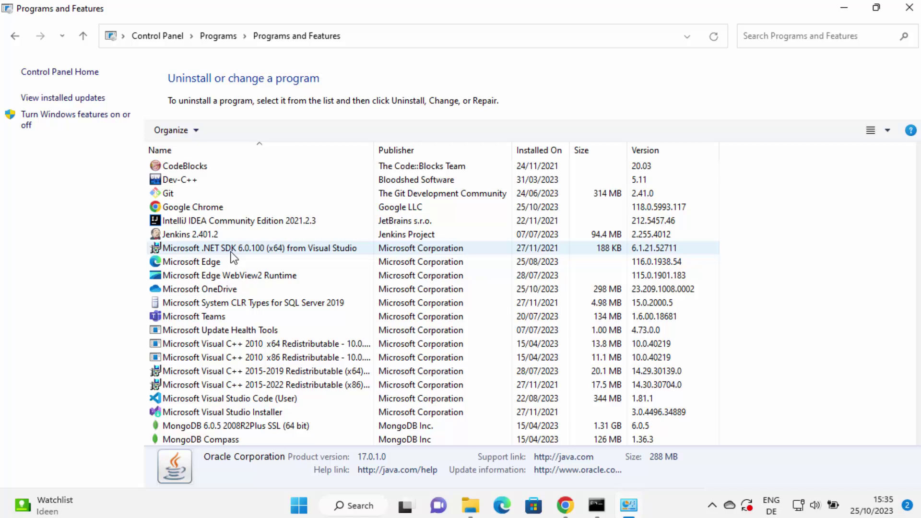
Rerun java --version in Command Prompt, which now reports 'java' is not recognized.
{"action": "left_click", "coordinate": [844, 15]}
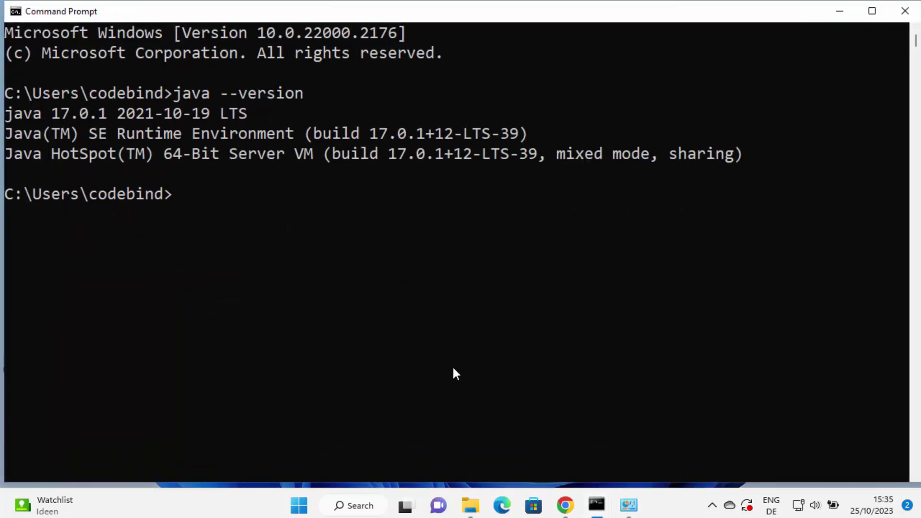
{"action": "left_click", "coordinate": [452, 368]}
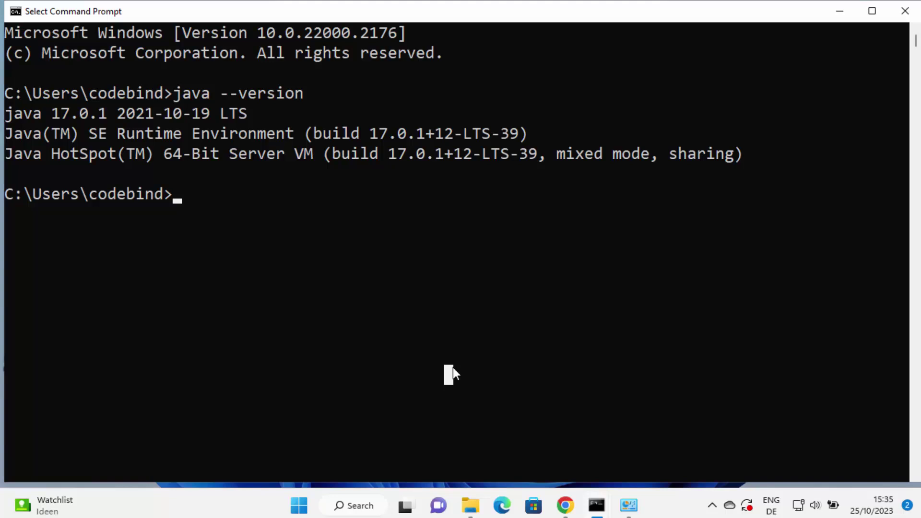
{"action": "key", "text": "Up"}
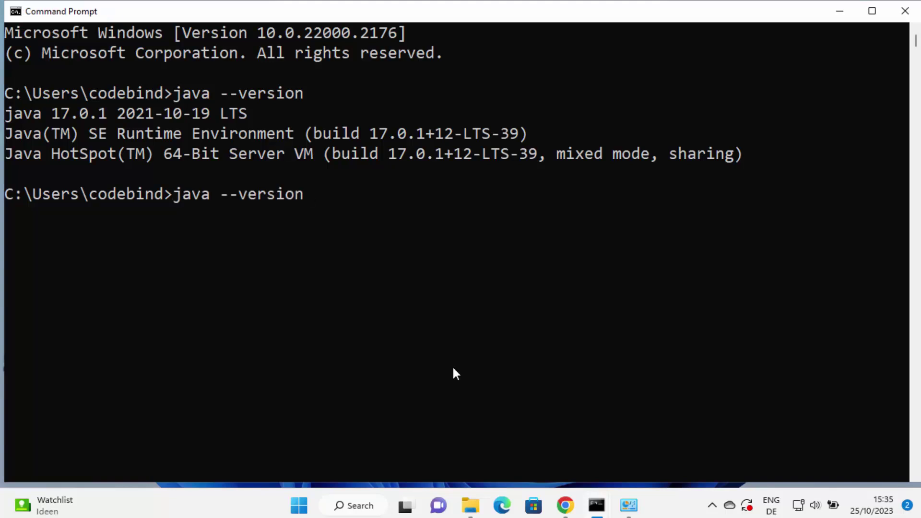
{"action": "key", "text": "Return"}
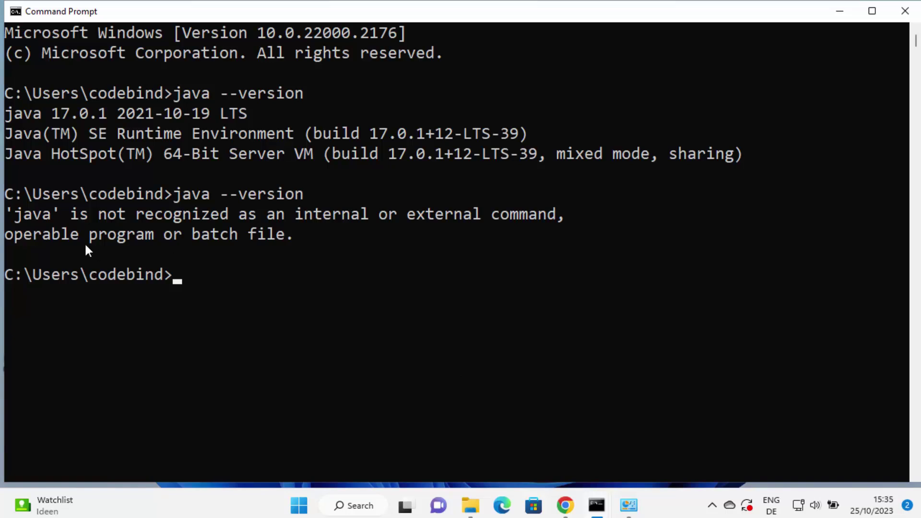
{"action": "left_click_drag", "start_coordinate": [7, 214], "coordinate": [210, 214]}
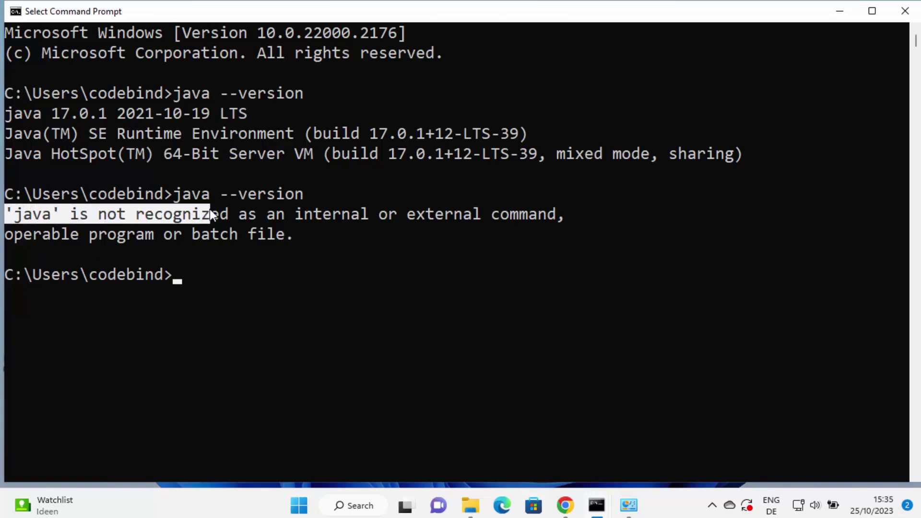
{"action": "left_click", "coordinate": [222, 232]}
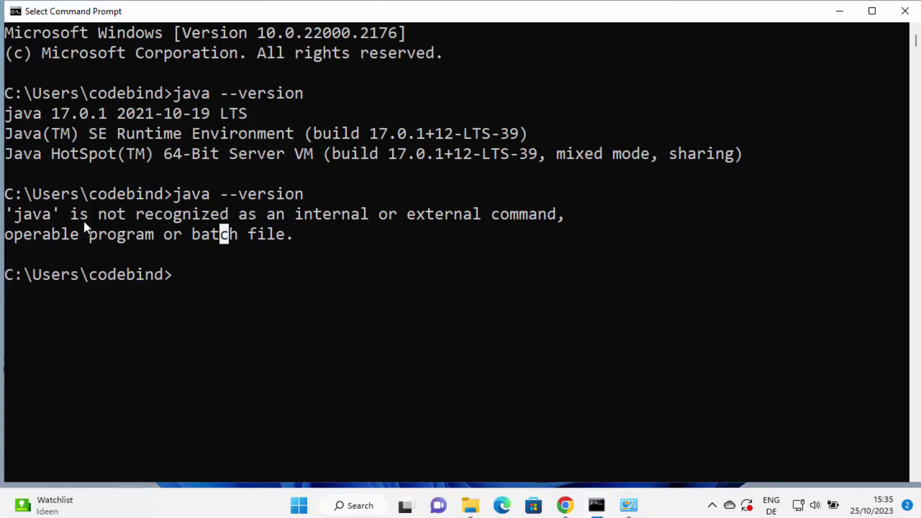